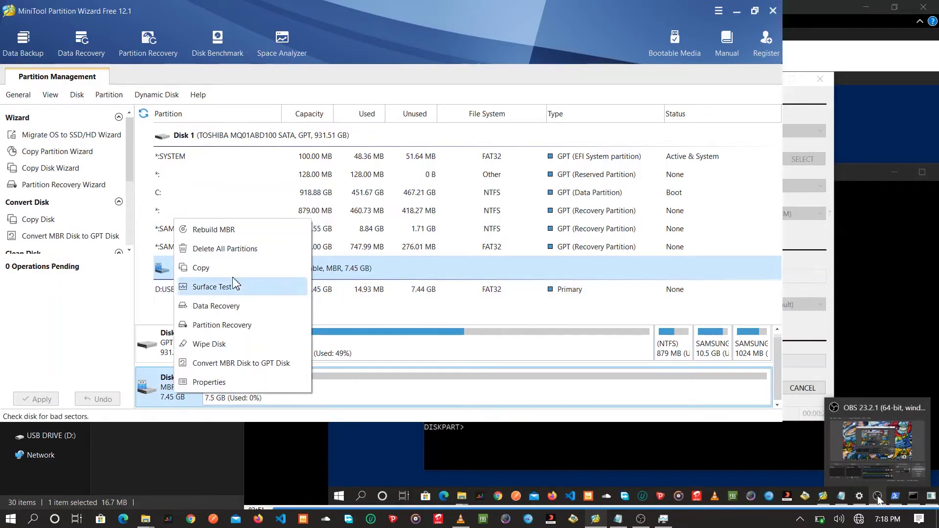
- Delete all partitions on Disk 2 and create one 7.45 GB NTFS primary partition D:
{"action": "left_click", "coordinate": [226, 250]}
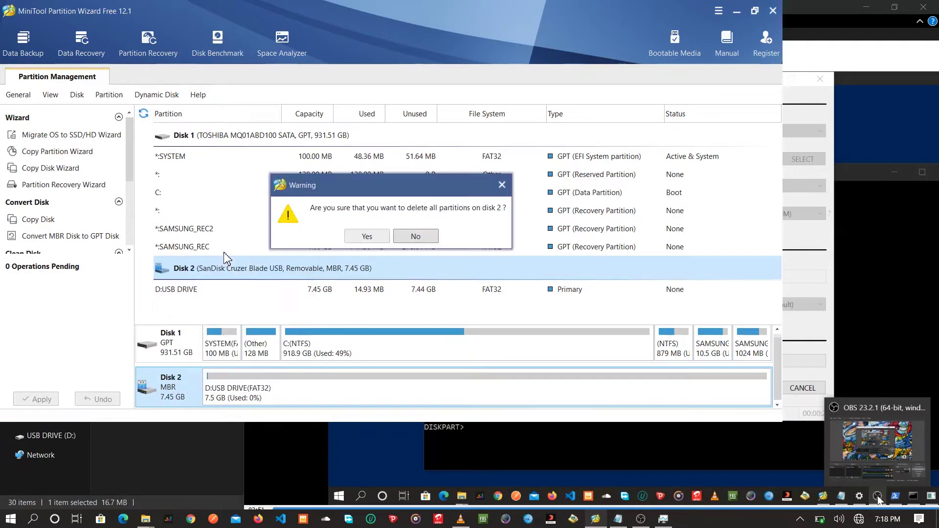
{"action": "left_click", "coordinate": [364, 236]}
{"action": "left_click", "coordinate": [214, 391]}
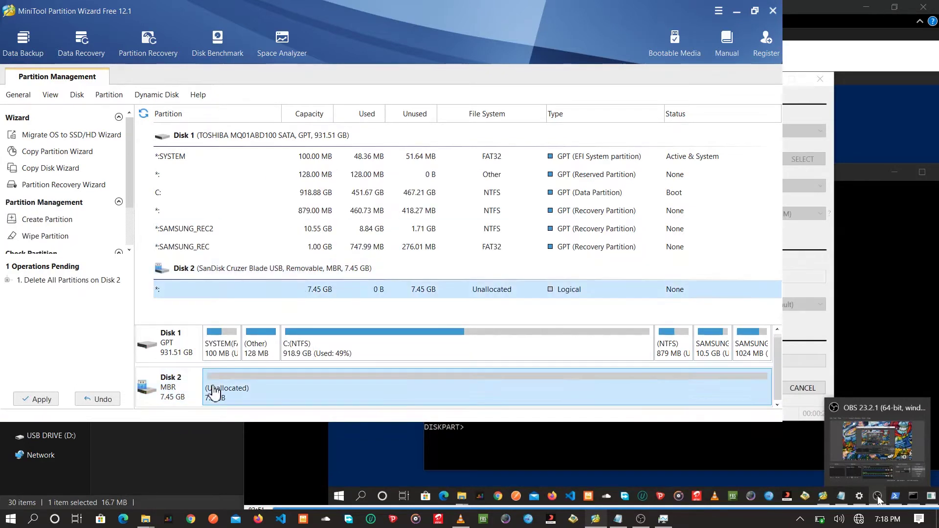
{"action": "right_click", "coordinate": [214, 392]}
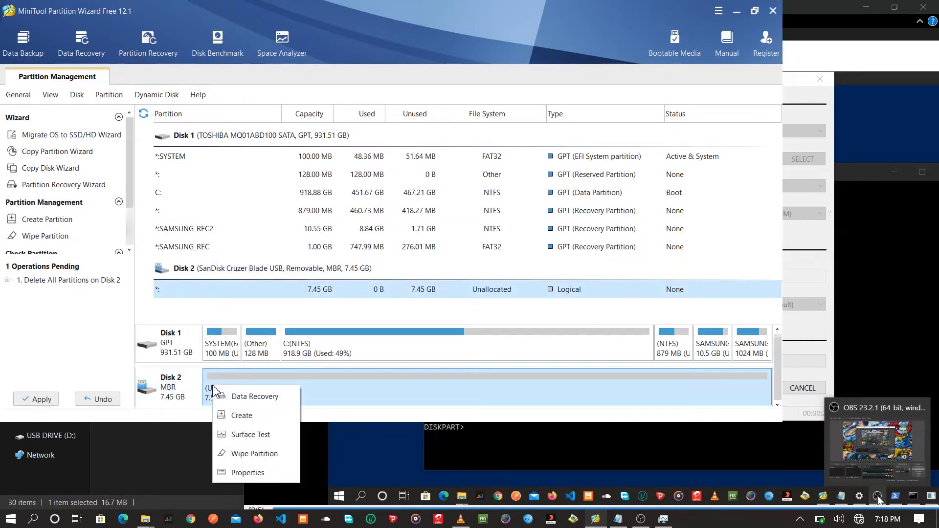
{"action": "left_click", "coordinate": [246, 421]}
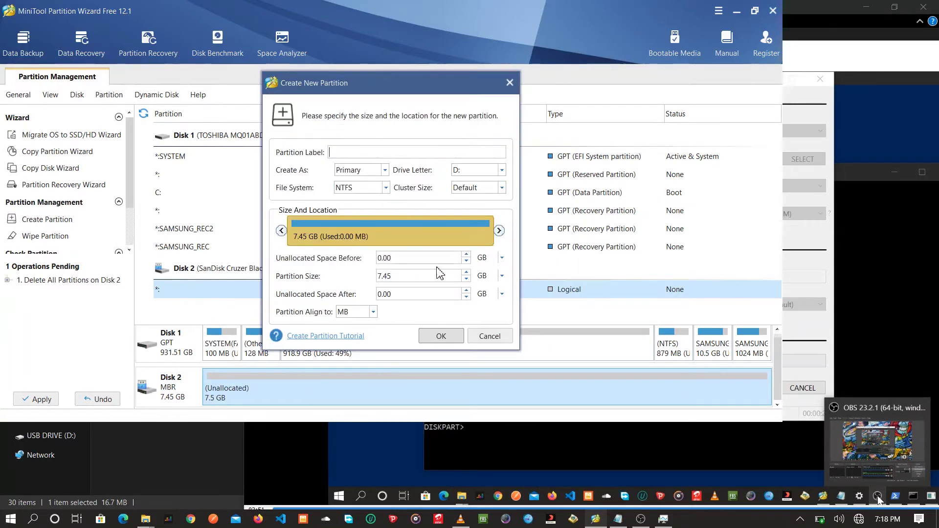
{"action": "left_click", "coordinate": [440, 337]}
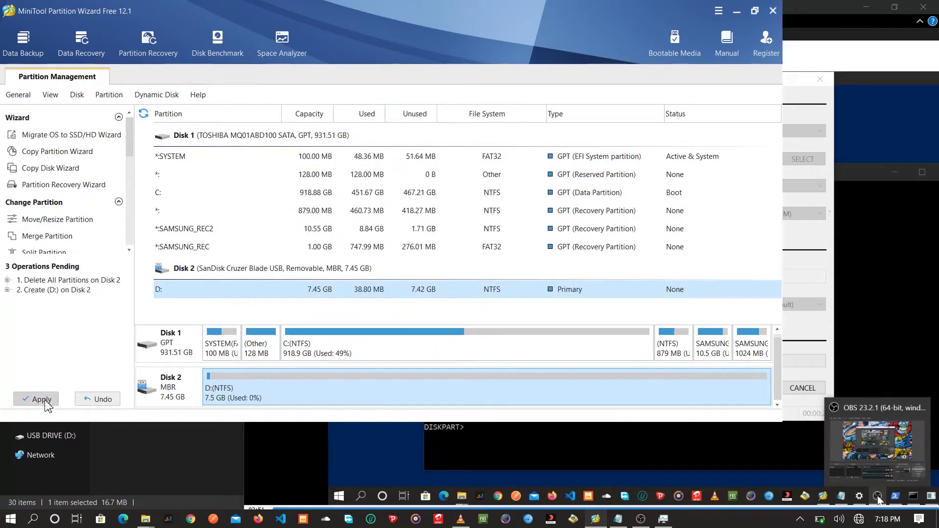
- Apply the queued delete-and-create operations on Disk 2 and confirm they succeeded
{"action": "left_click", "coordinate": [37, 404]}
{"action": "left_click", "coordinate": [367, 243]}
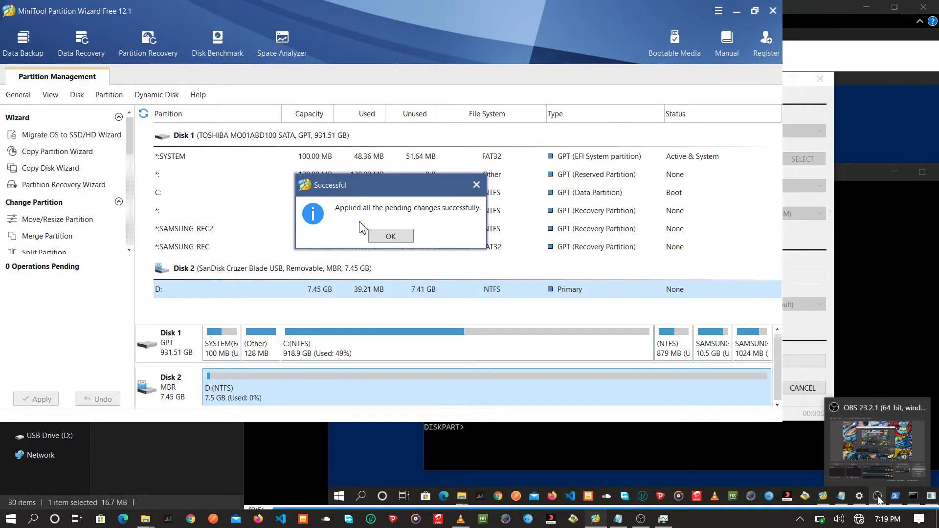
{"action": "left_click", "coordinate": [389, 236]}
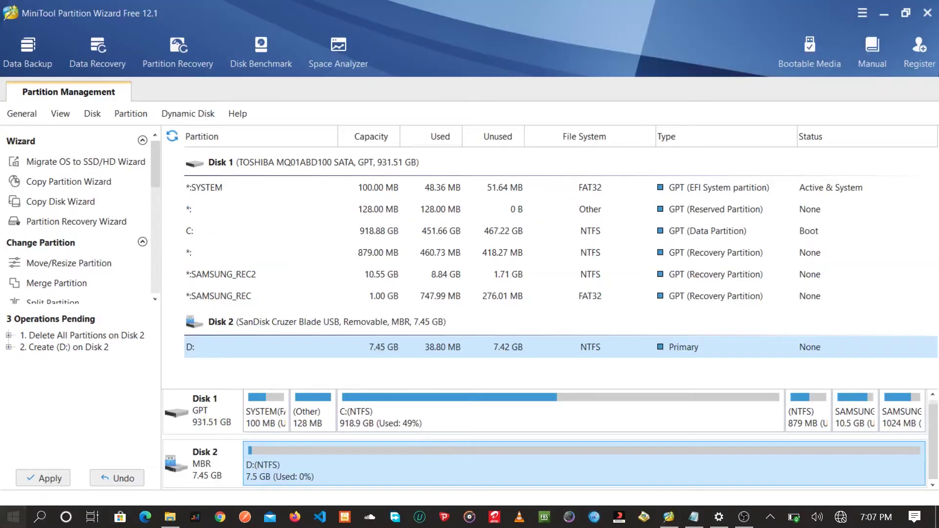
- Launch Windows PowerShell by searching 'power' in the Start menu
{"action": "key", "text": "super"}
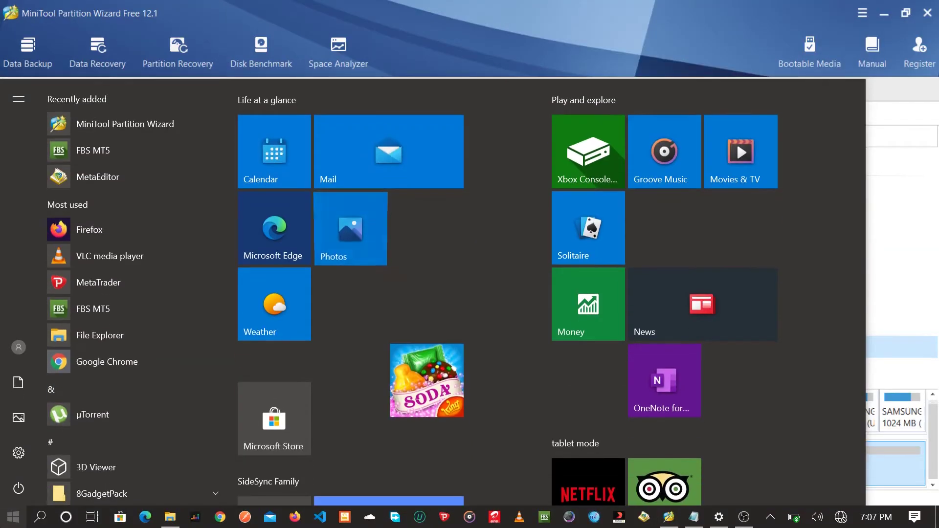
{"action": "type", "text": "pow"}
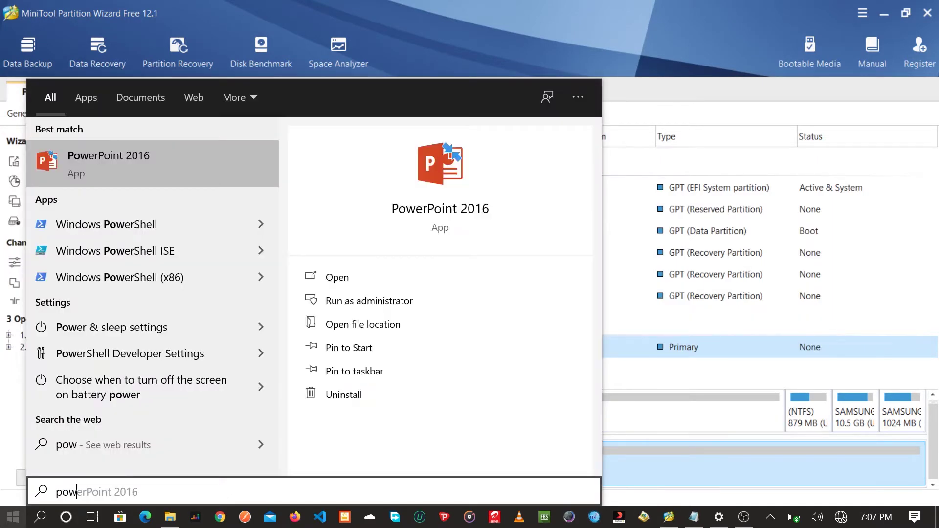
{"action": "type", "text": "er"}
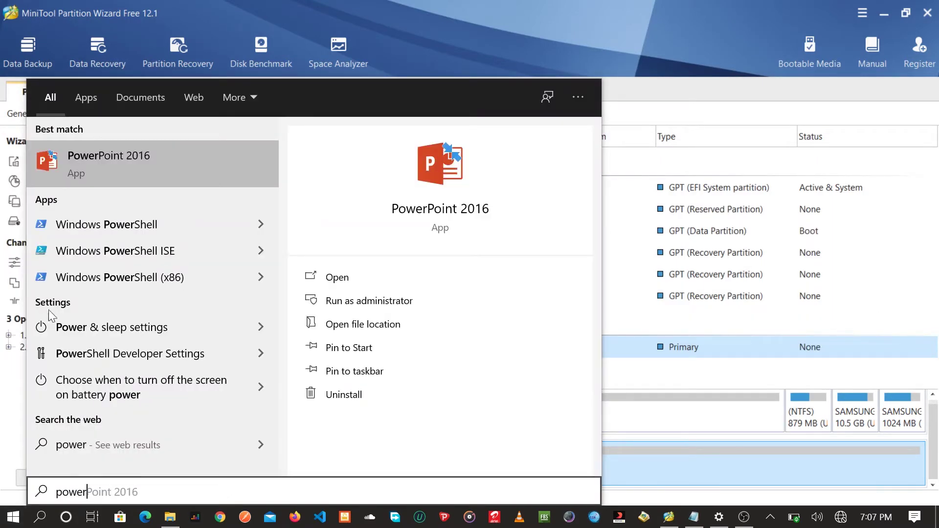
{"action": "left_click", "coordinate": [111, 221]}
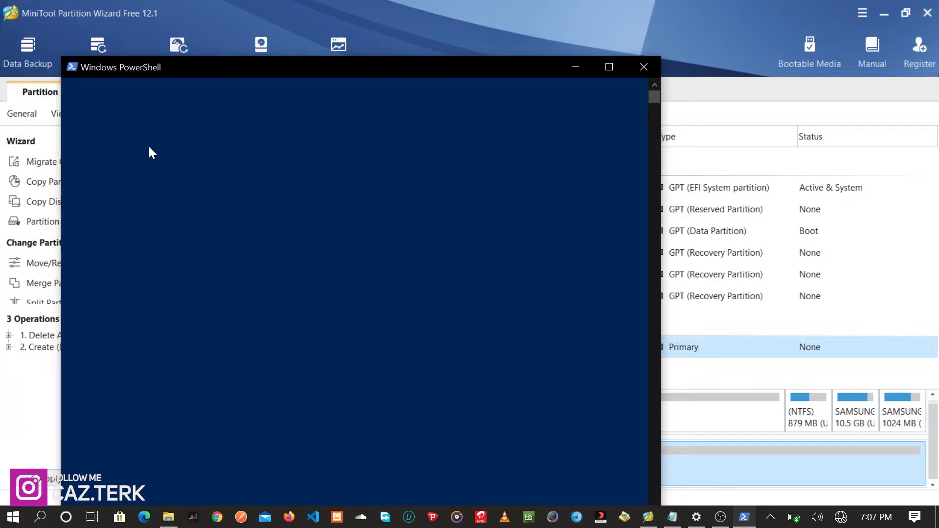
- Launch Command Prompt by searching 'cmd' in the Start menu
{"action": "key", "text": "super"}
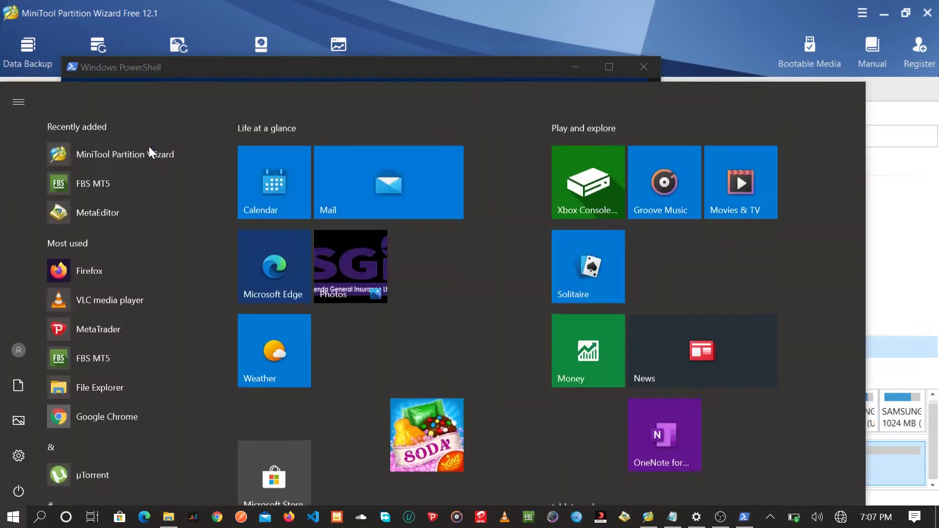
{"action": "type", "text": "cmd"}
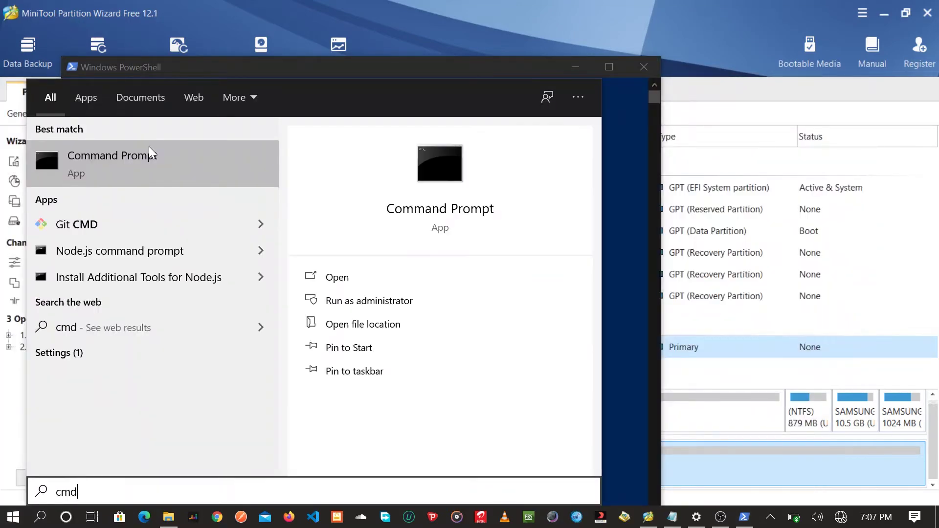
{"action": "left_click", "coordinate": [149, 146]}
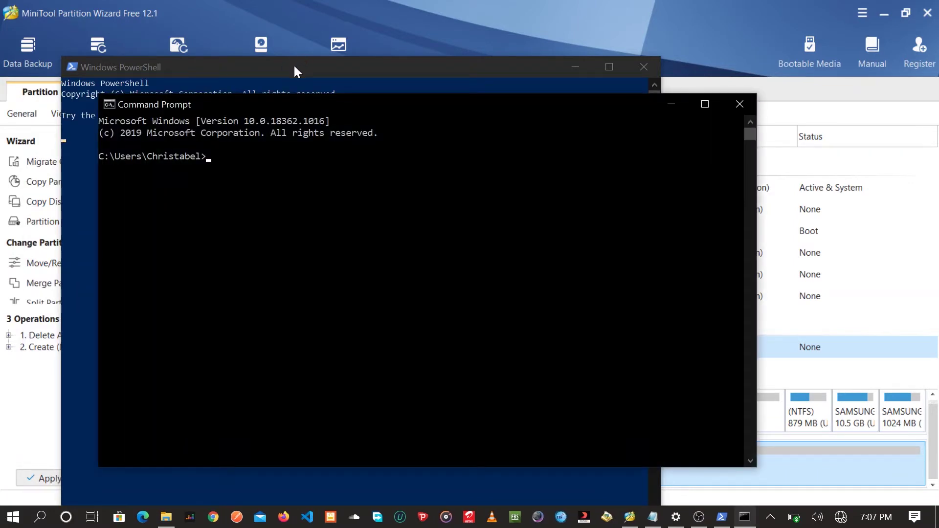
- Run diskpart in the PowerShell console, correcting the mistyped command
{"action": "left_click", "coordinate": [294, 69]}
{"action": "left_click", "coordinate": [69, 140]}
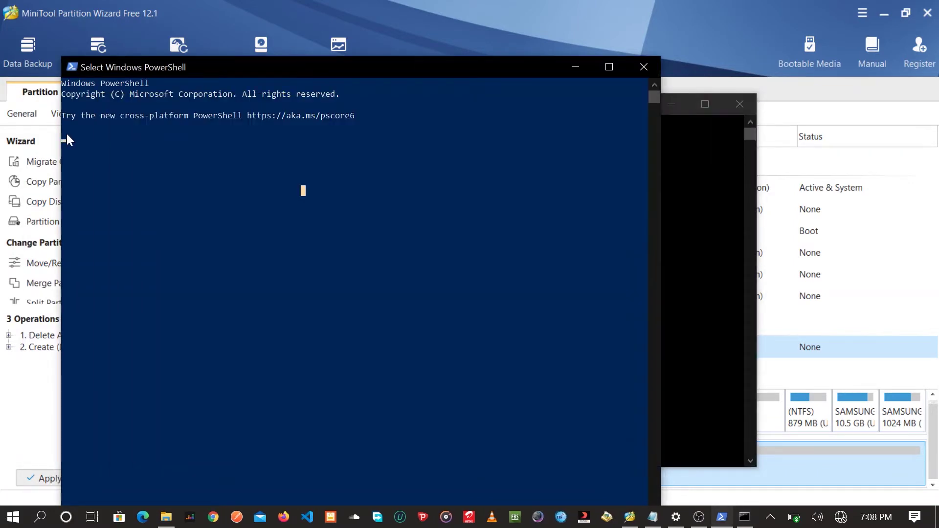
{"action": "key", "text": "Escape"}
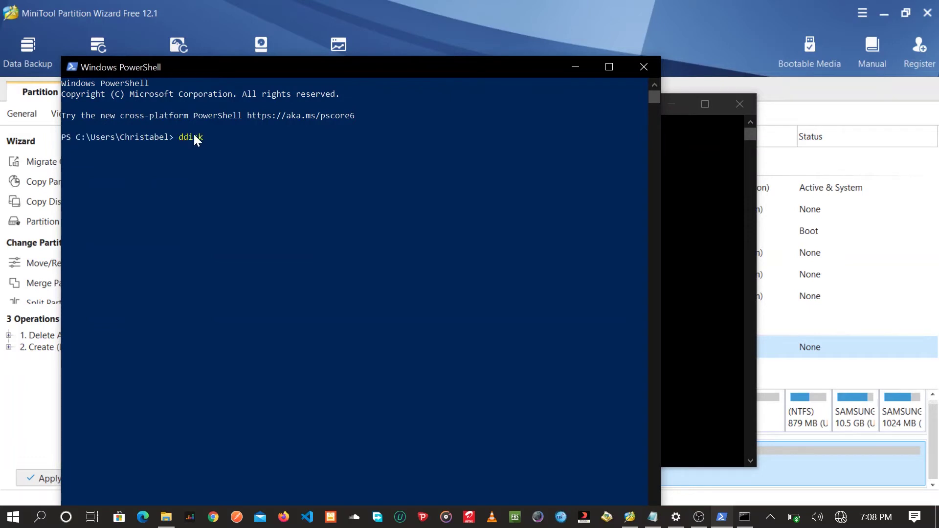
{"action": "key", "text": "BackSpace"}
{"action": "key", "text": "BackSpace"}
{"action": "key", "text": "BackSpace"}
{"action": "key", "text": "BackSpace"}
{"action": "type", "text": "is"}
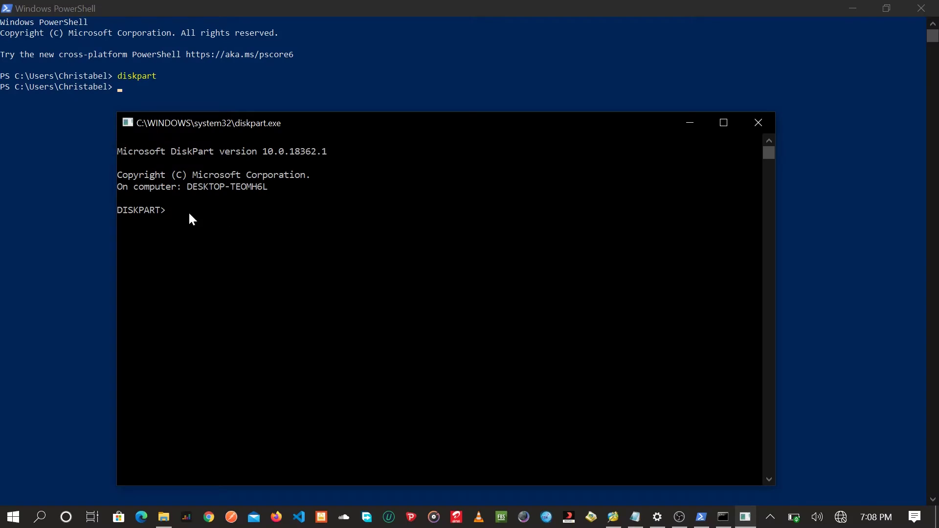
- List the disks in DiskPart and select disk 1, the 7633 MB drive
{"action": "left_click", "coordinate": [189, 213]}
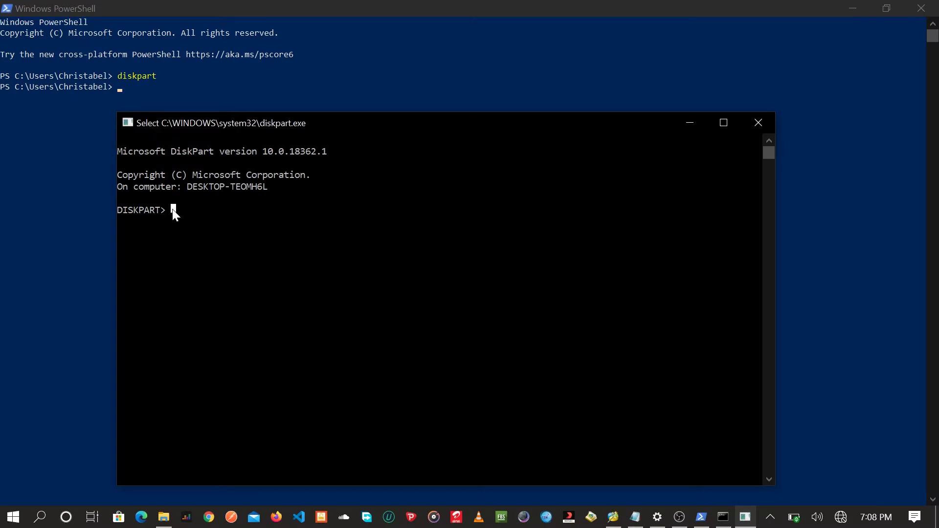
{"action": "type", "text": "list"}
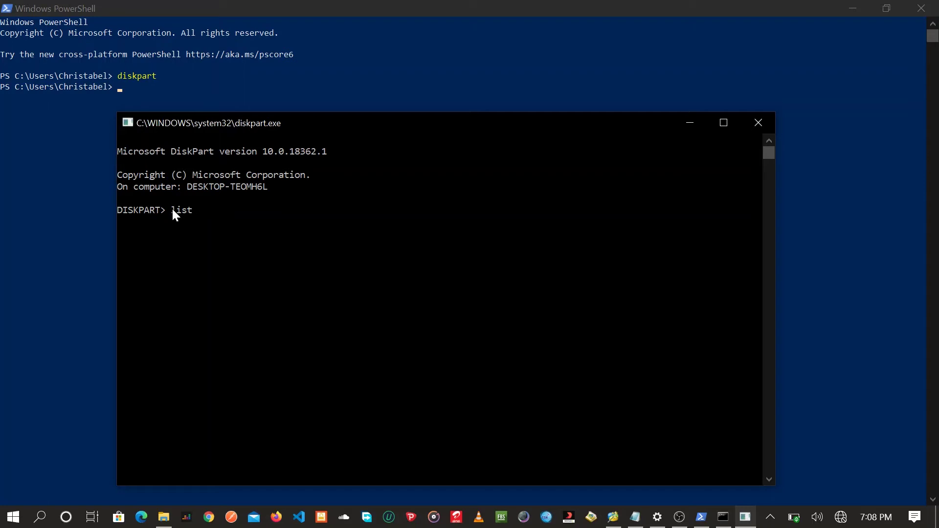
{"action": "type", "text": " disk"}
{"action": "key", "text": "Return"}
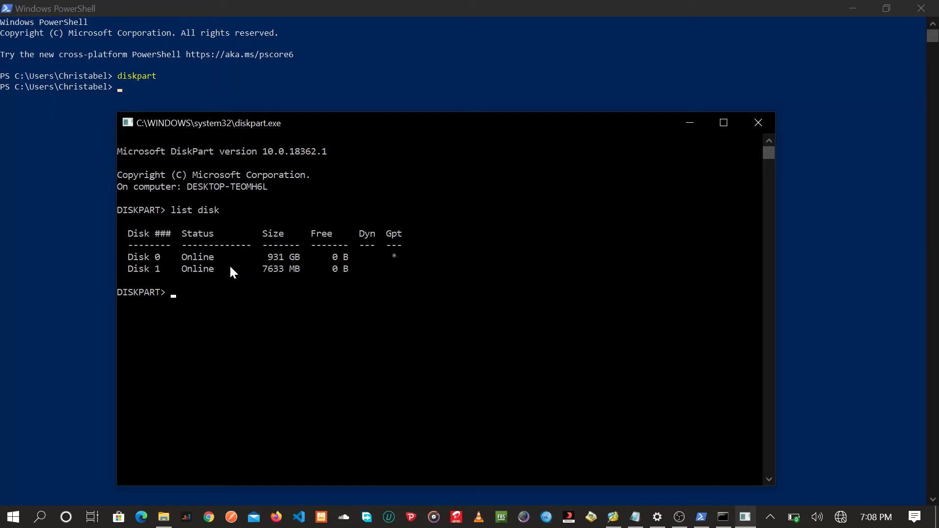
{"action": "key", "text": "Up"}
{"action": "key", "text": "BackSpace"}
{"action": "key", "text": "BackSpace"}
{"action": "key", "text": "BackSpace"}
{"action": "key", "text": "BackSpace"}
{"action": "key", "text": "BackSpace"}
{"action": "key", "text": "BackSpace"}
{"action": "key", "text": "BackSpace"}
{"action": "key", "text": "BackSpace"}
{"action": "key", "text": "BackSpace"}
{"action": "type", "text": "select disk"}
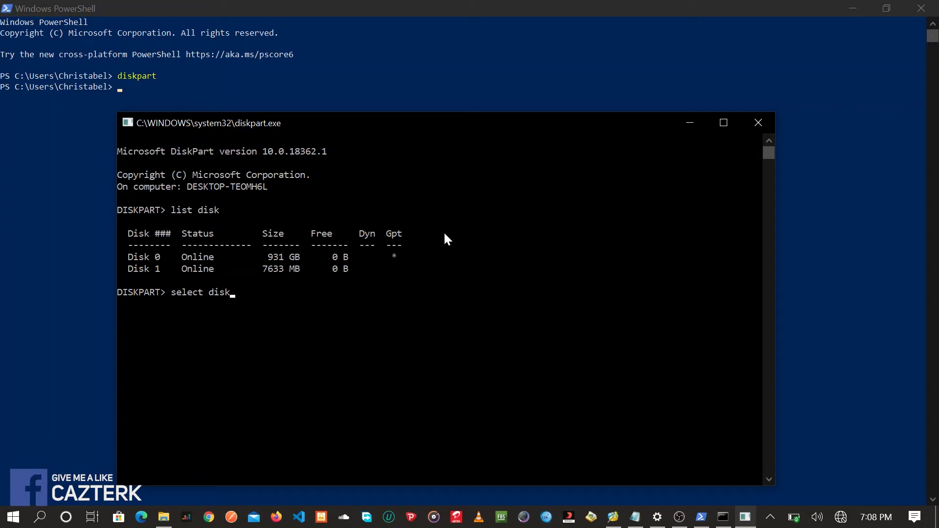
{"action": "type", "text": " 1"}
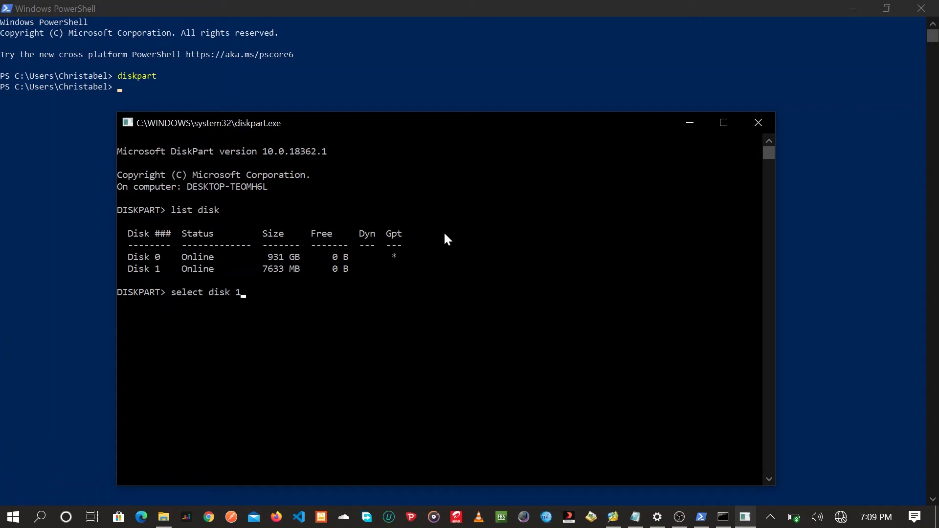
{"action": "key", "text": "Return"}
- Clean disk 1 and create a primary partition on it
{"action": "type", "text": "clean"}
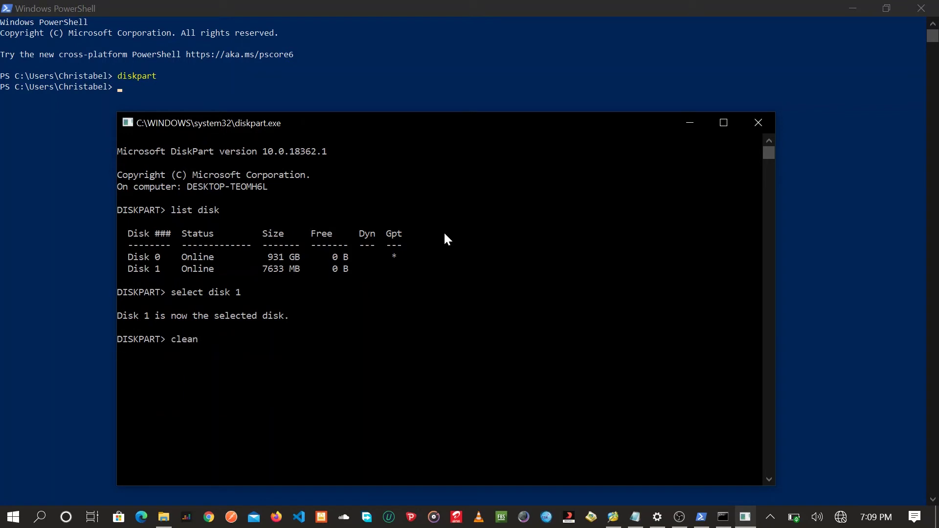
{"action": "key", "text": "Return"}
{"action": "type", "text": "create partitio"}
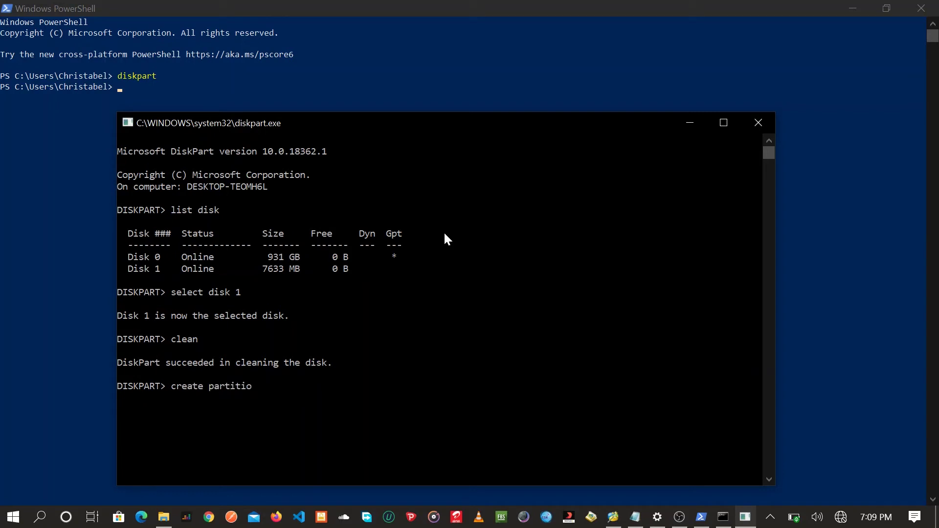
{"action": "type", "text": "n primary"}
{"action": "key", "text": "Return"}
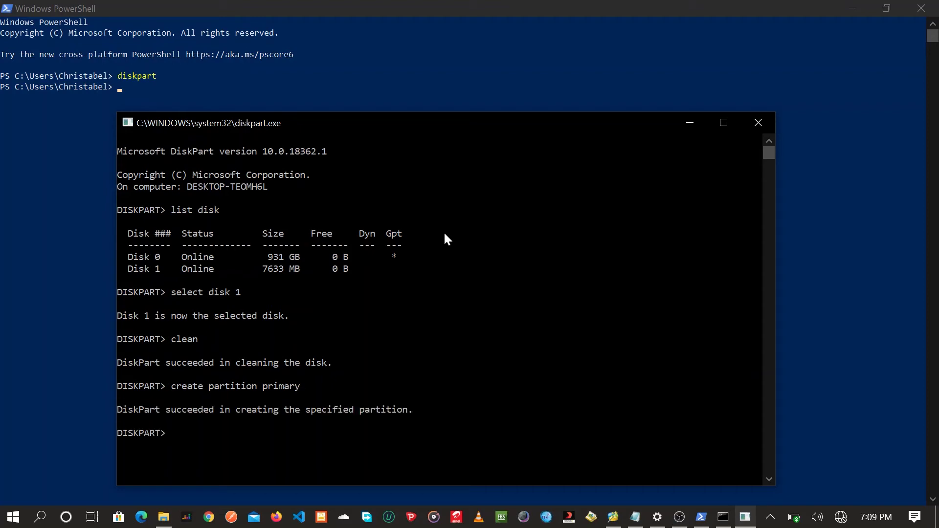
{"action": "key", "text": "alt+Tab"}
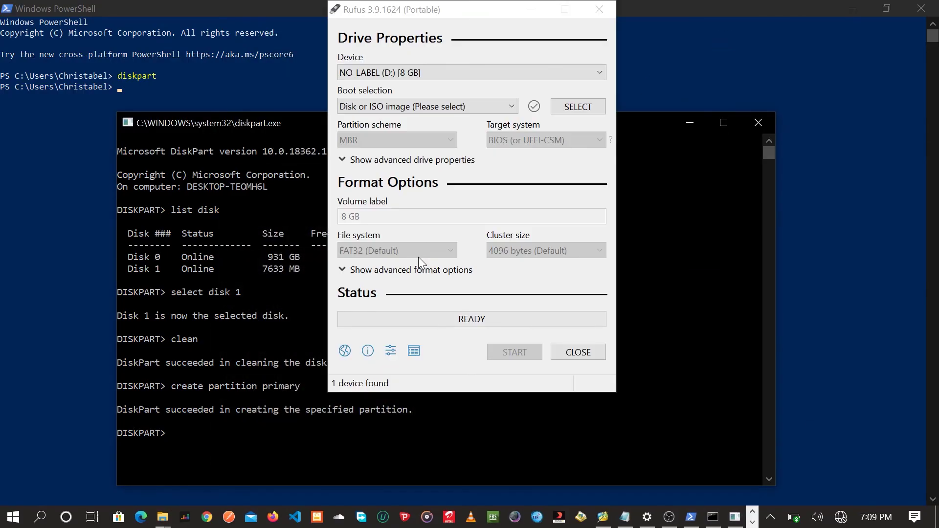
- Load Win10_1511_English_x32.iso as the boot image in Rufus
{"action": "left_click", "coordinate": [524, 6]}
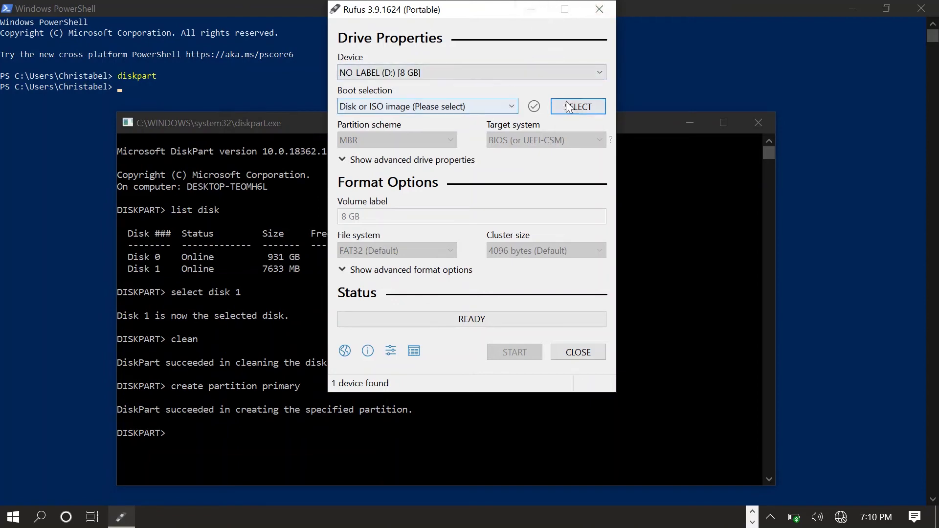
{"action": "left_click", "coordinate": [572, 106]}
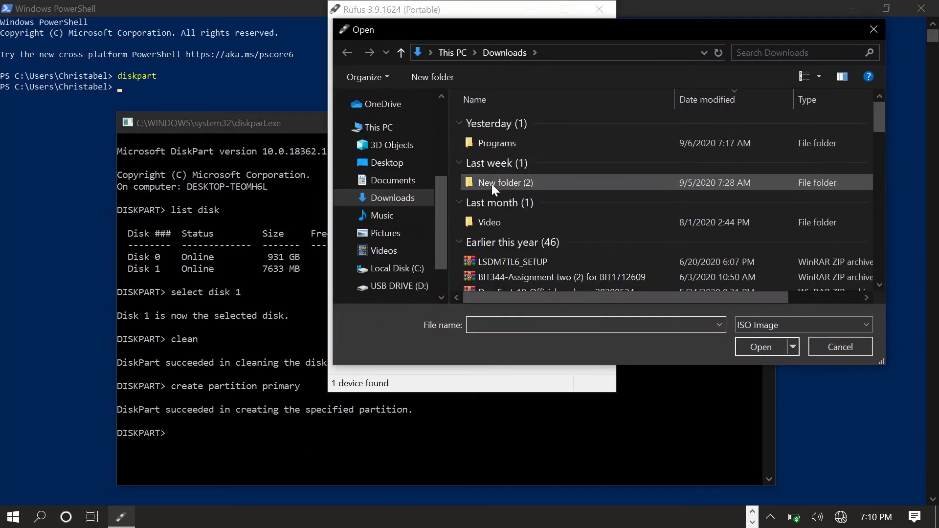
{"action": "left_click", "coordinate": [512, 272]}
{"action": "key", "text": "w"}
{"action": "key", "text": "Return"}
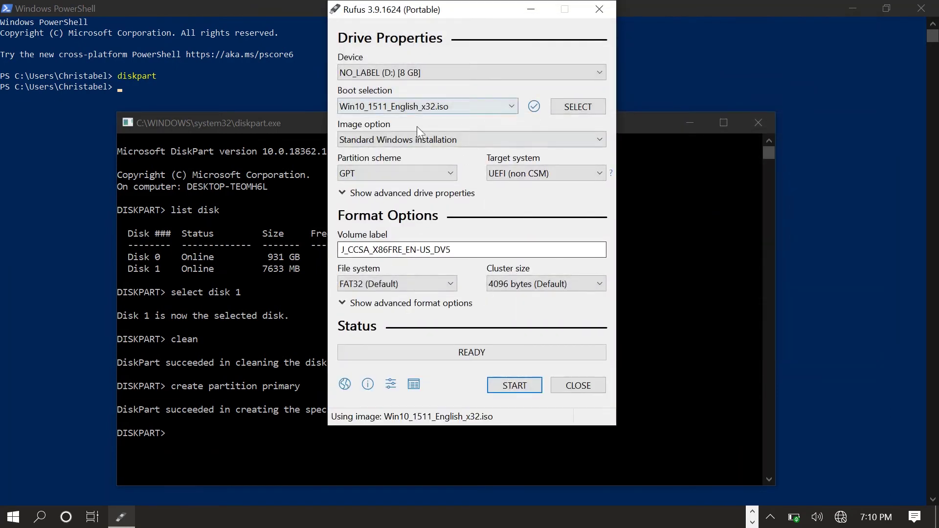
- Set the partition scheme to MBR, keeping Standard Windows installation as the image option
{"action": "left_click", "coordinate": [413, 168]}
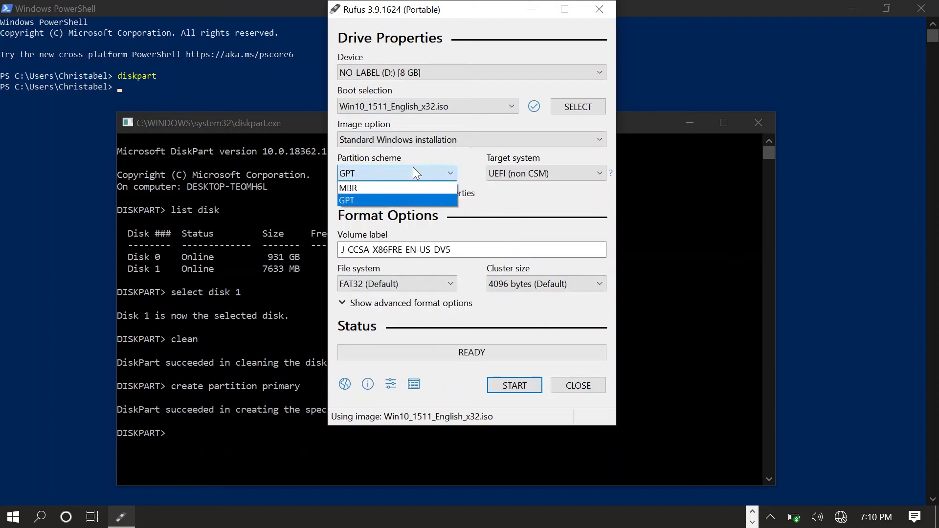
{"action": "left_click", "coordinate": [380, 190]}
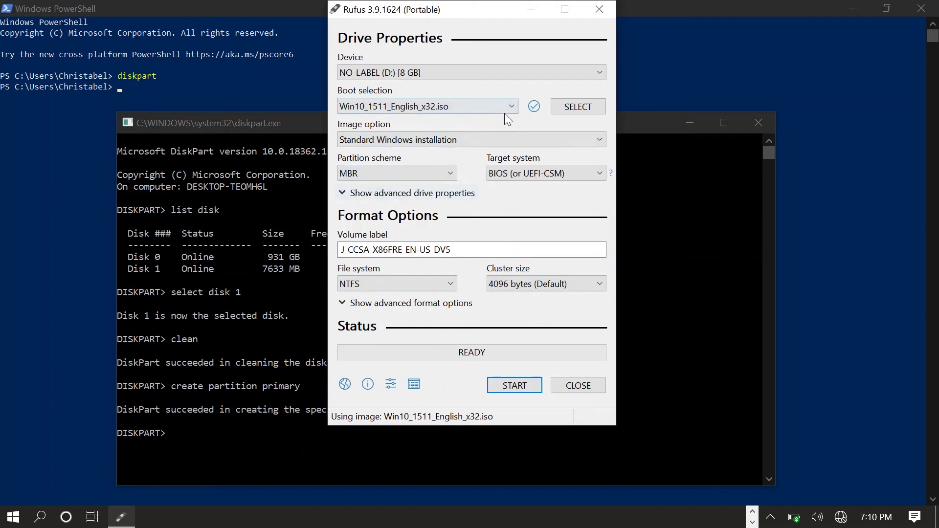
{"action": "left_click", "coordinate": [497, 138]}
{"action": "left_click", "coordinate": [497, 137]}
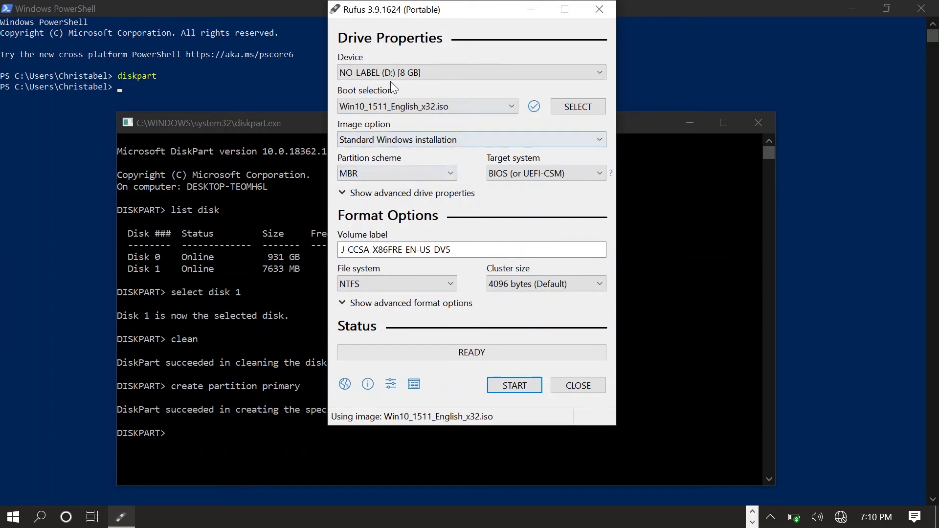
{"action": "left_click", "coordinate": [422, 177]}
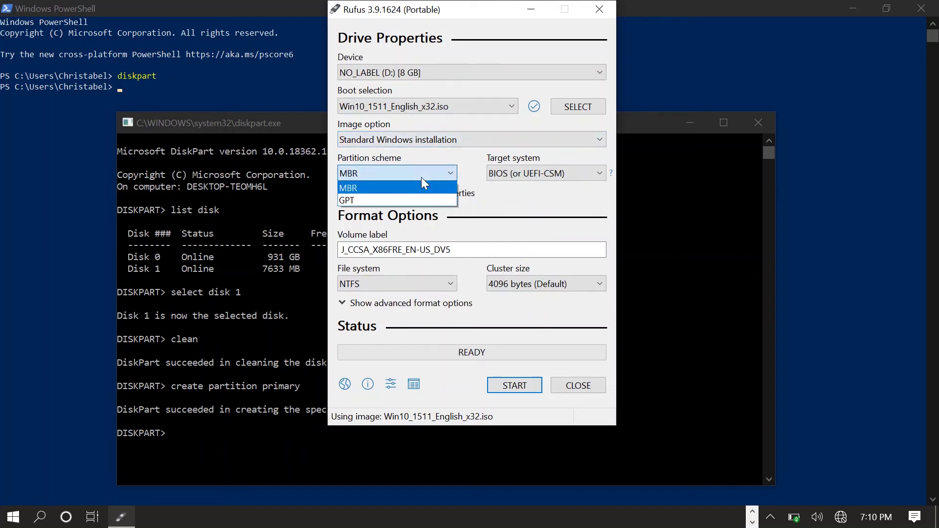
{"action": "left_click", "coordinate": [398, 187]}
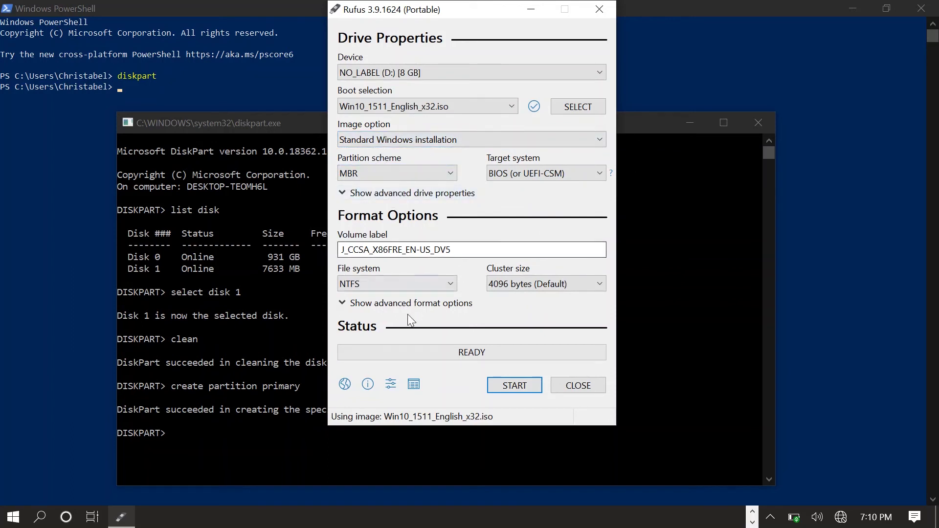
- Start writing the Windows 10 ISO to the 8 GB drive, accepting the data-destruction warning
{"action": "left_click", "coordinate": [512, 388]}
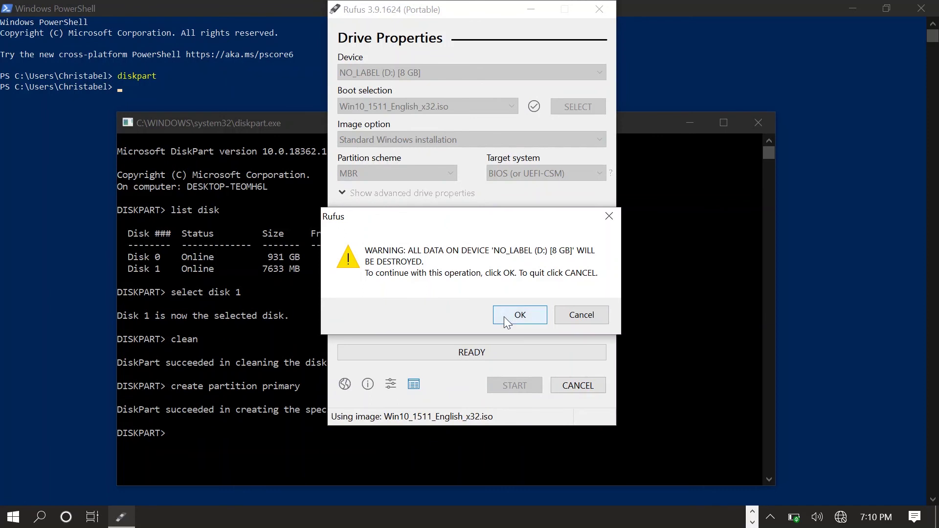
{"action": "left_click", "coordinate": [503, 316]}
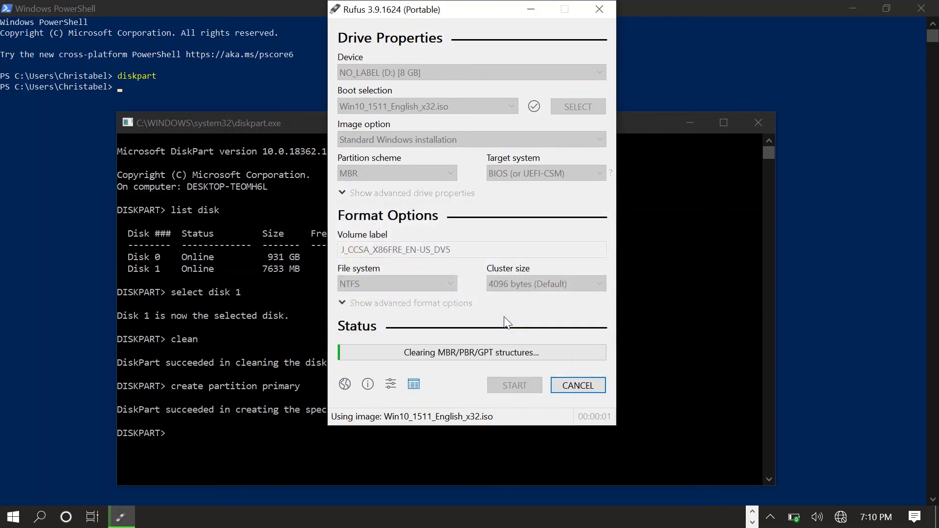